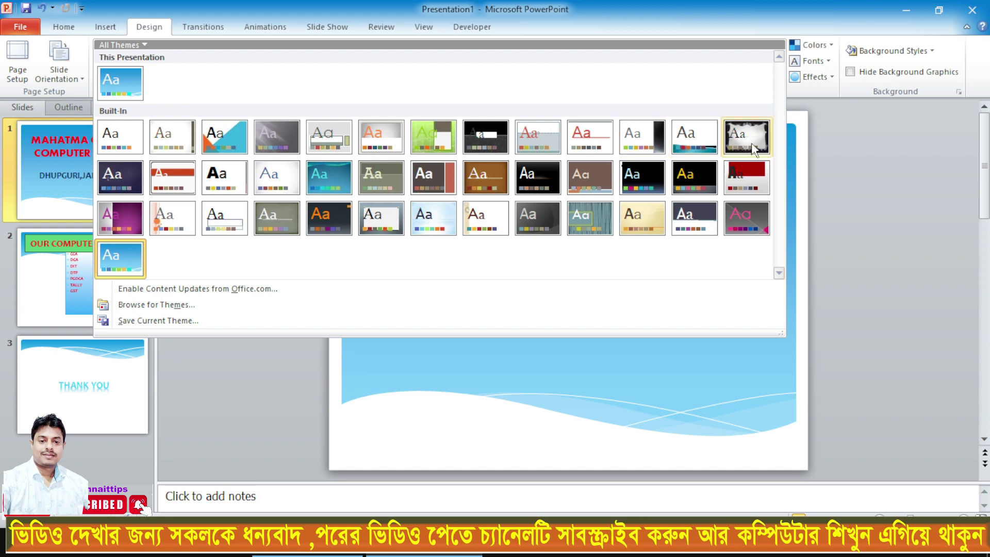
- Apply the black built-in theme with the silver ornamental frame and extend slide 1's title box downward so the heading sits inside the frame
left_click(747, 136)
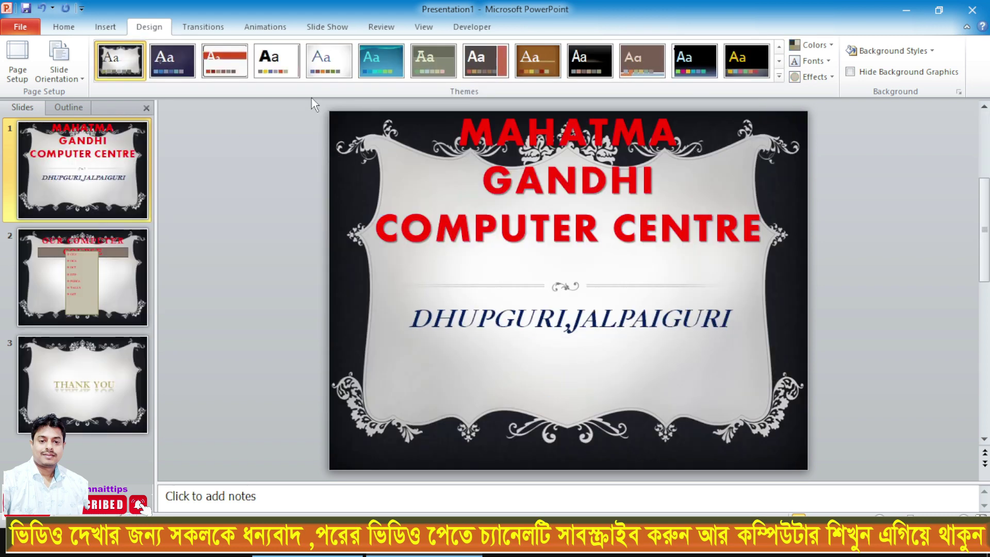
left_click(570, 129)
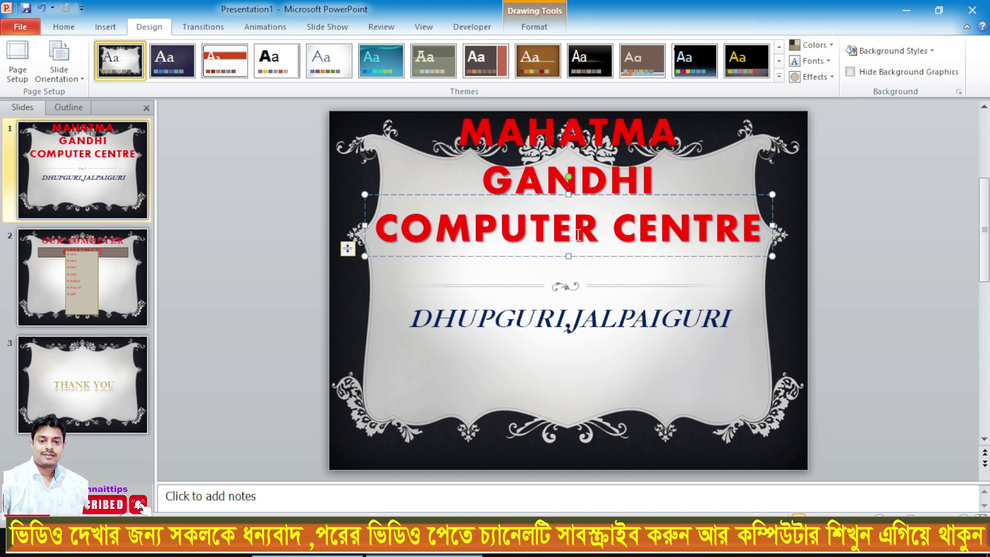
left_click_drag(568, 256, 567, 302)
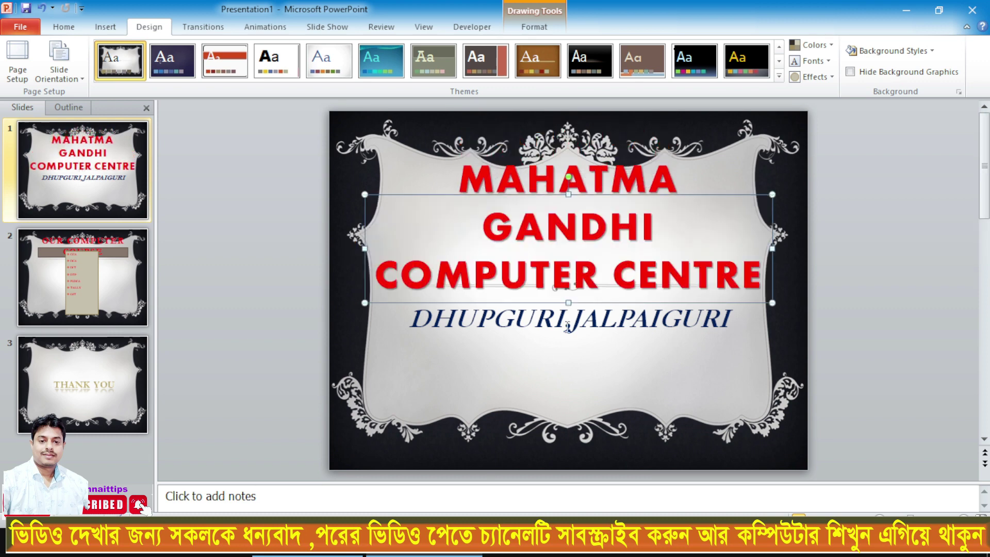
- On slide 2, lower the top edges of the course list box and the heading box
key("Page_Down")
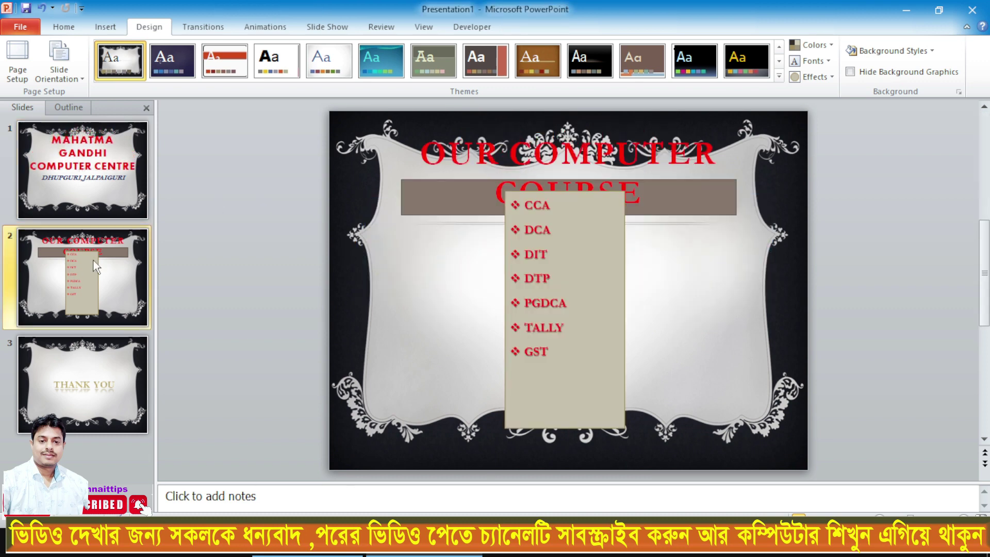
left_click(567, 216)
left_click_drag(566, 190, 566, 235)
left_click(566, 181)
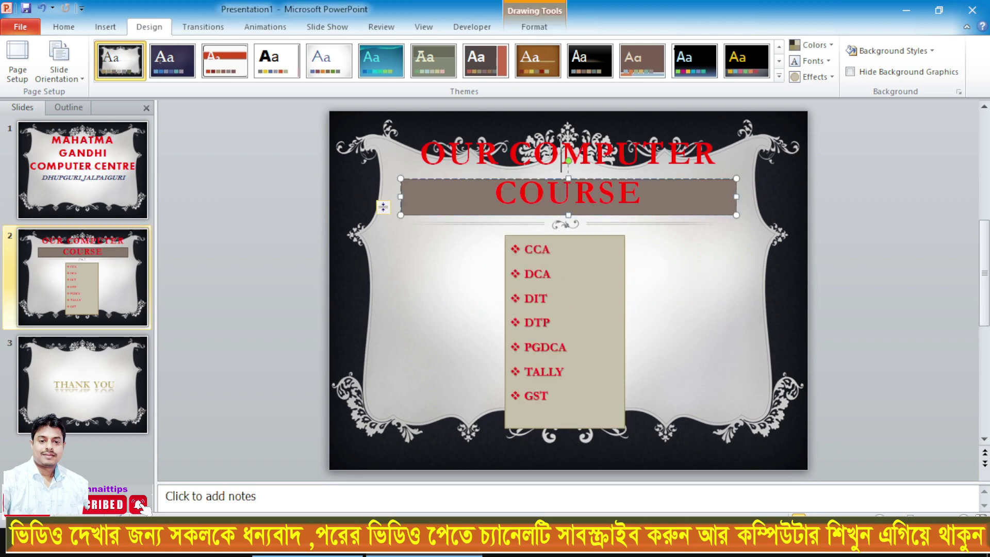
left_click_drag(566, 180, 566, 200)
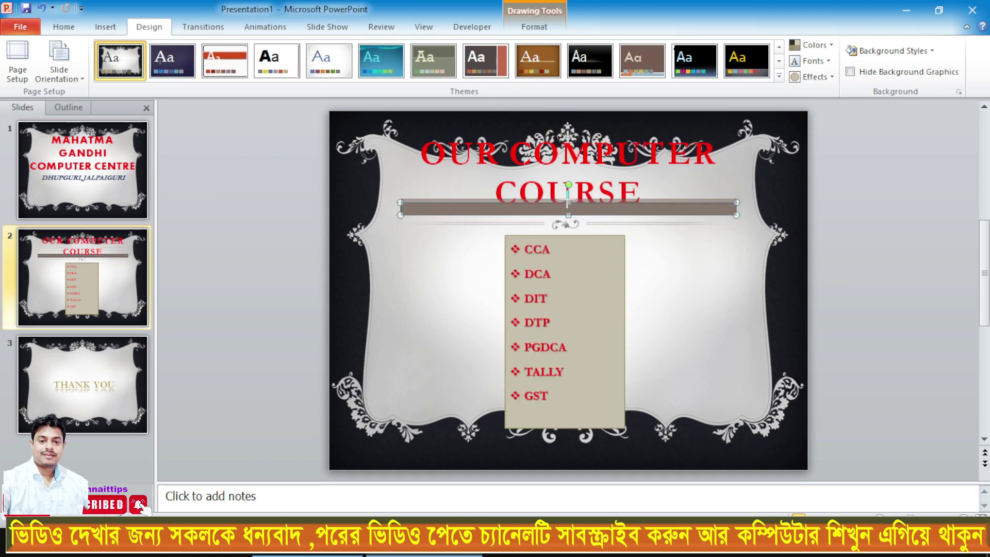
- Change the THANK YOU text on slide 3 to red
left_click(87, 386)
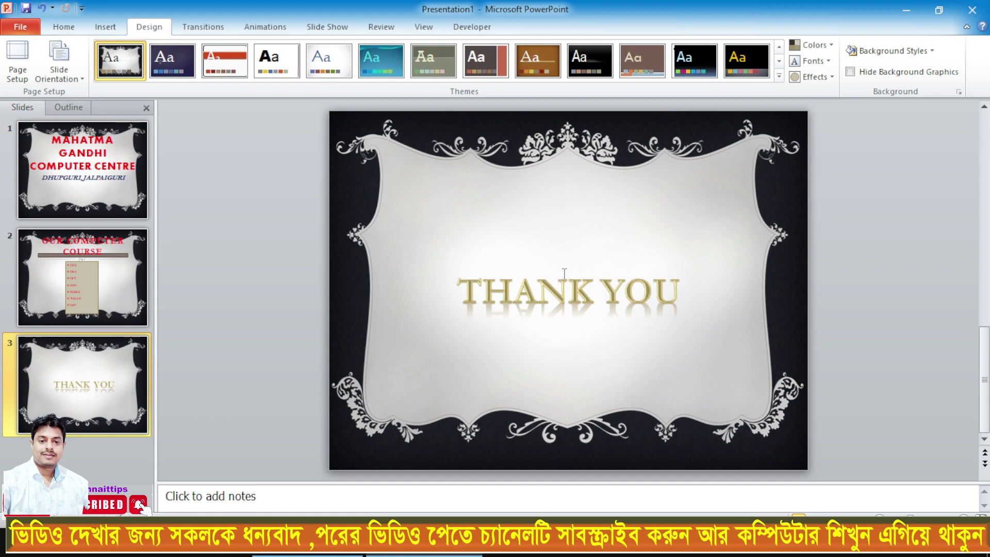
left_click(565, 276)
left_click_drag(470, 288, 685, 291)
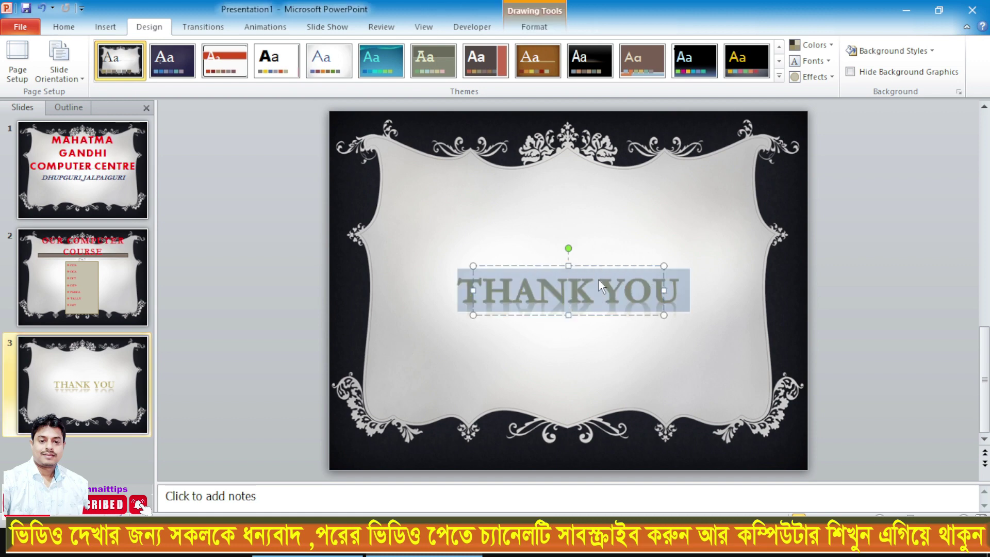
left_click(63, 27)
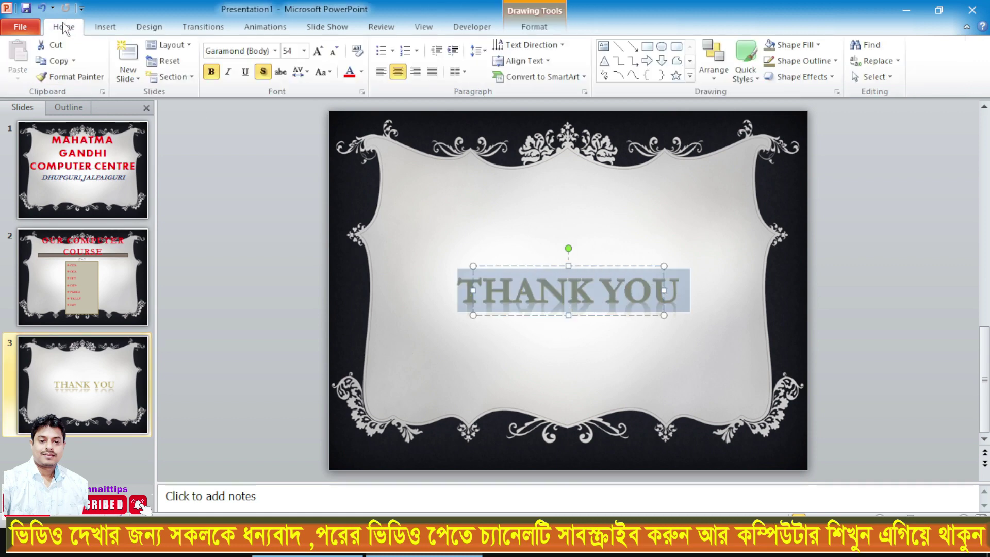
left_click(350, 71)
left_click(641, 364)
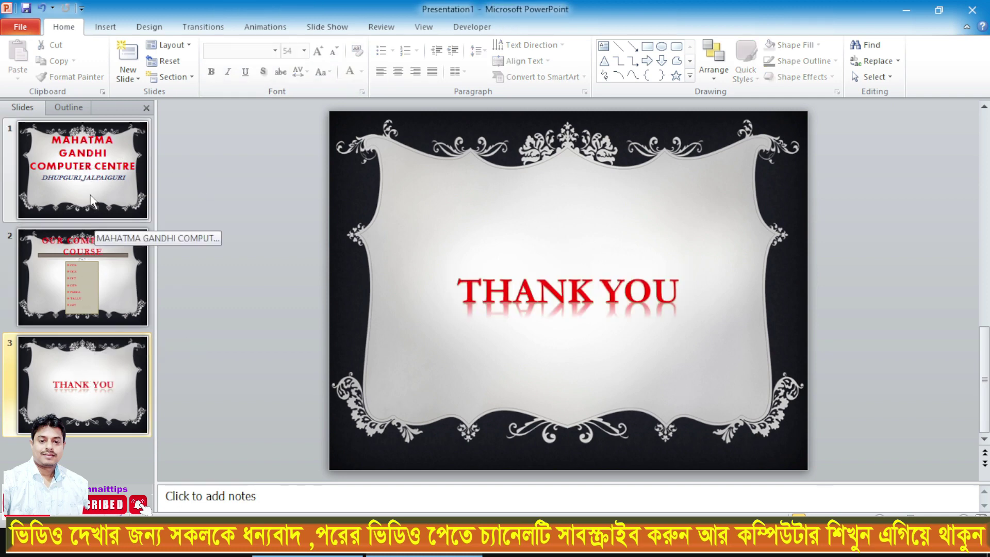
- Open the full list of additional entrance effects for slide 1's title, placing the dialog clear of the text, and look through the effects
left_click(87, 173)
left_click(527, 181)
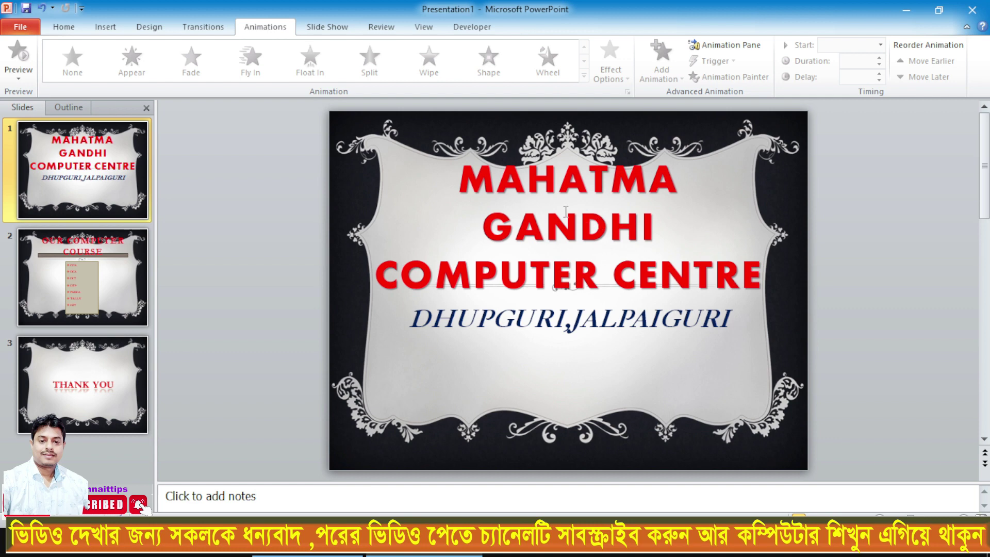
left_click(548, 220)
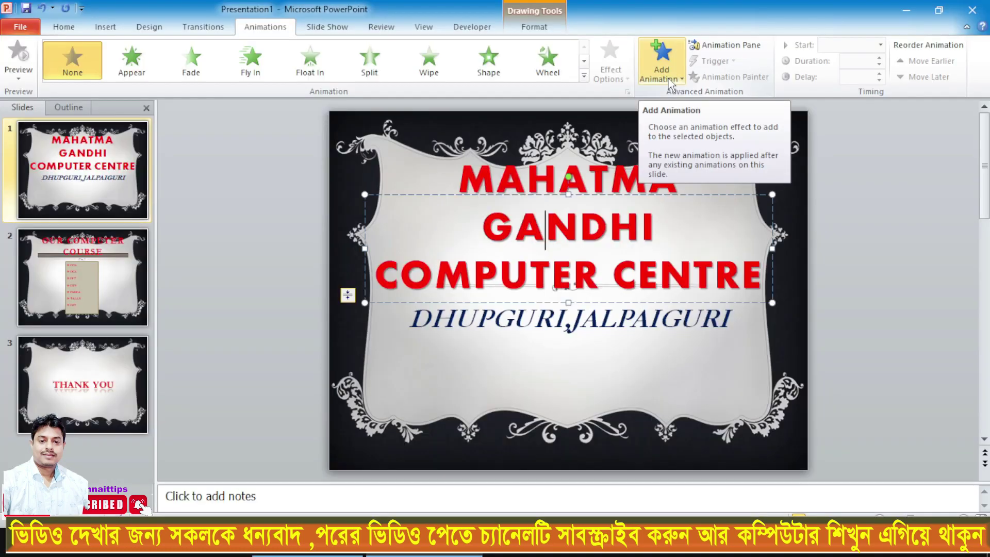
left_click(670, 83)
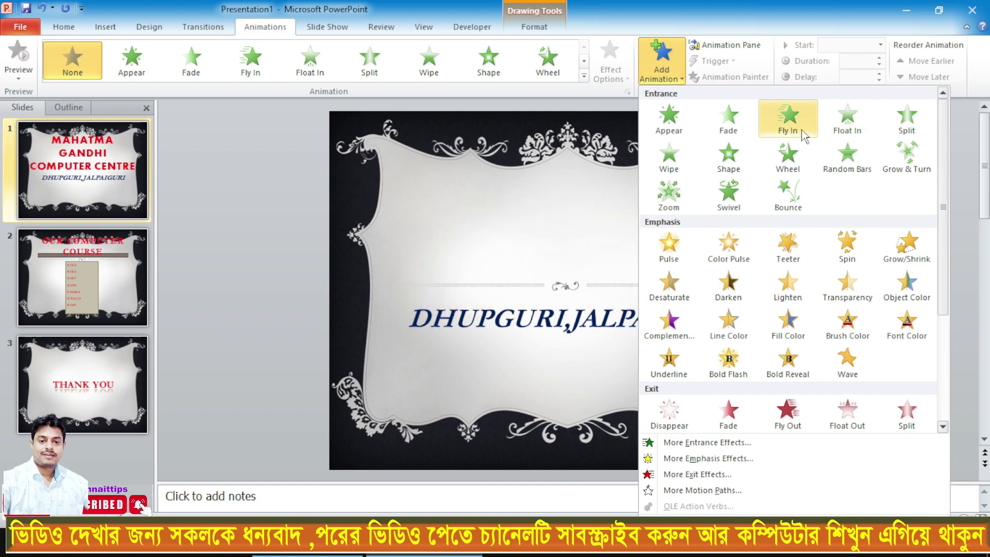
scroll(941, 222, "down", 3)
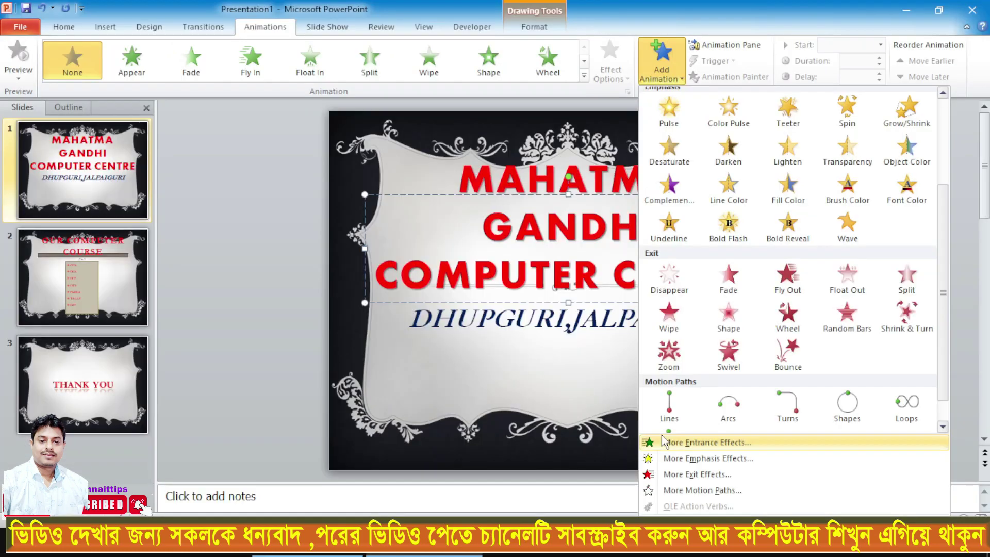
left_click(260, 264)
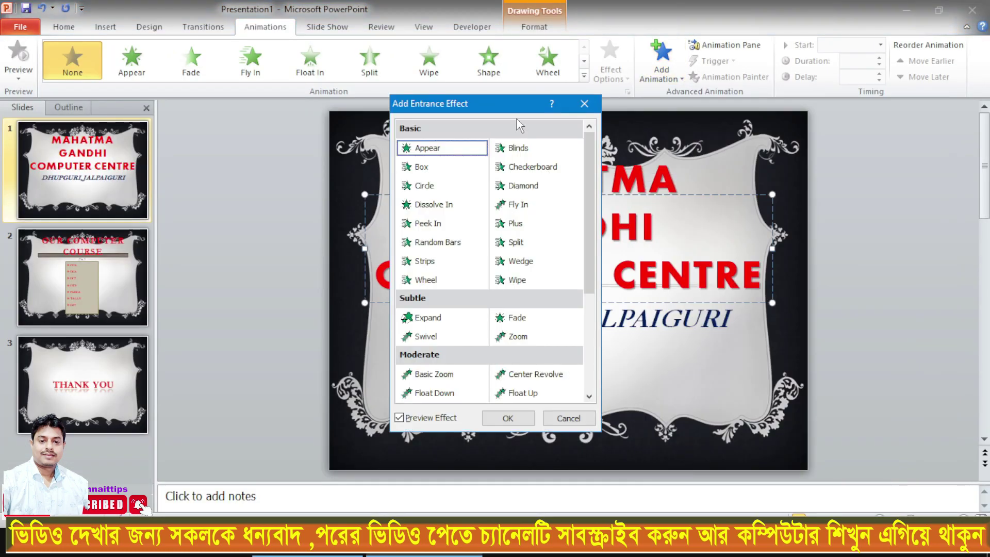
left_click_drag(480, 108, 839, 89)
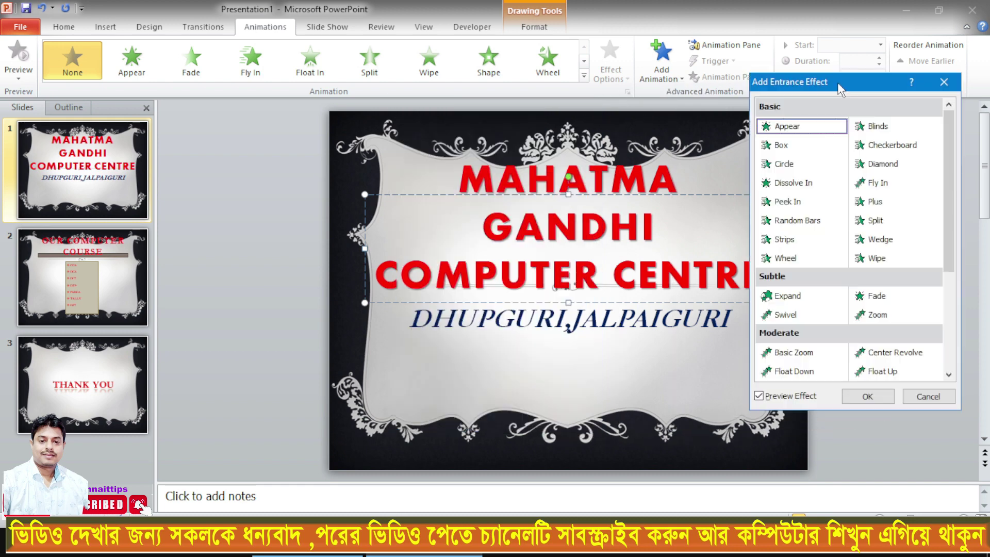
left_click_drag(949, 184, 949, 281)
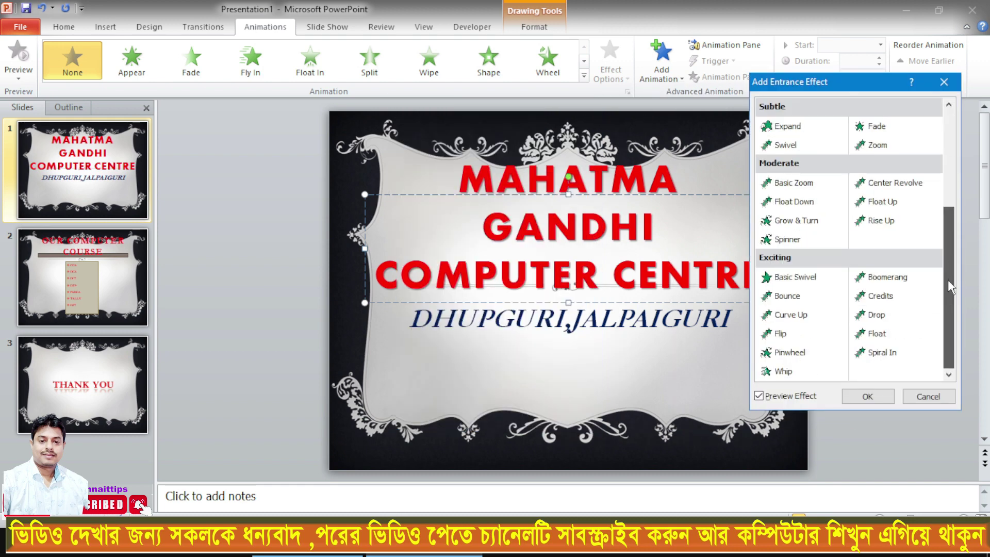
left_click_drag(948, 229, 923, 152)
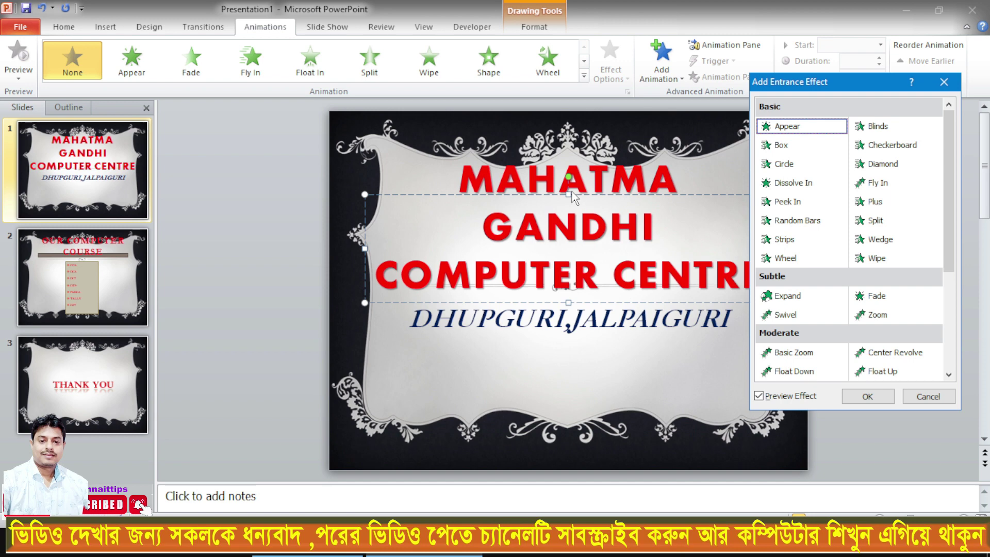
- Preview the Dissolve In, Circle, Strips, Wheel, Fly In and Wedge entrance effects on slide 1's title
left_click(533, 178)
left_click(773, 188)
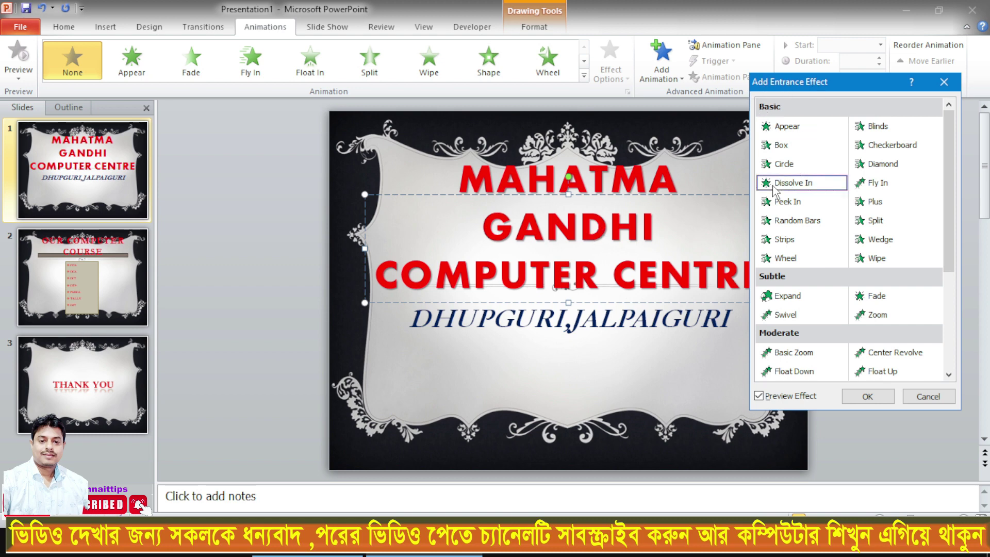
left_click(781, 164)
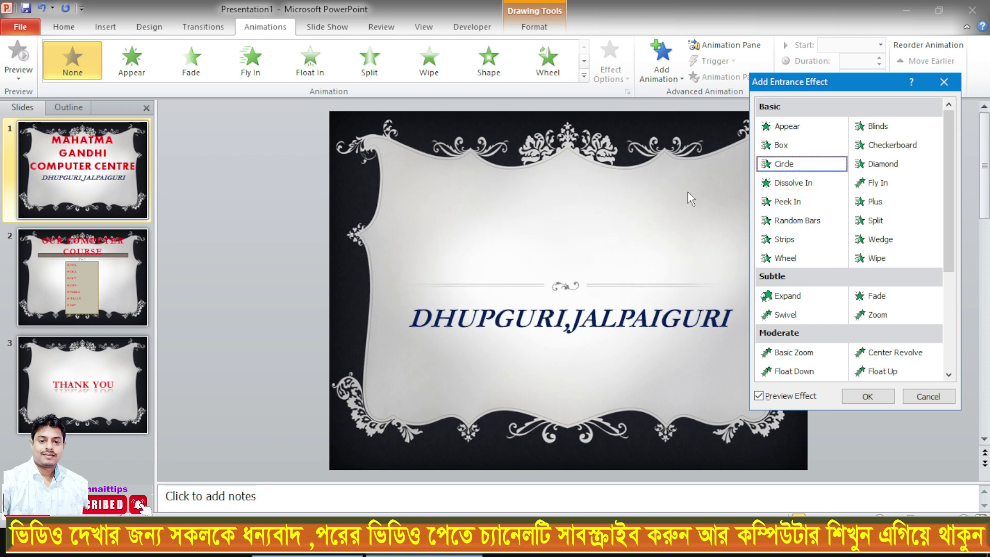
left_click(785, 240)
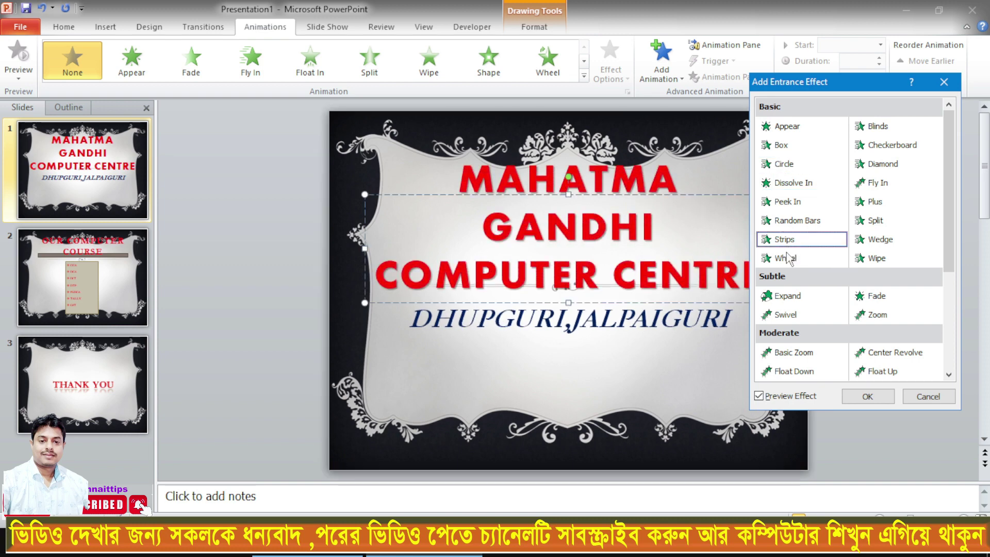
left_click(786, 258)
left_click(878, 182)
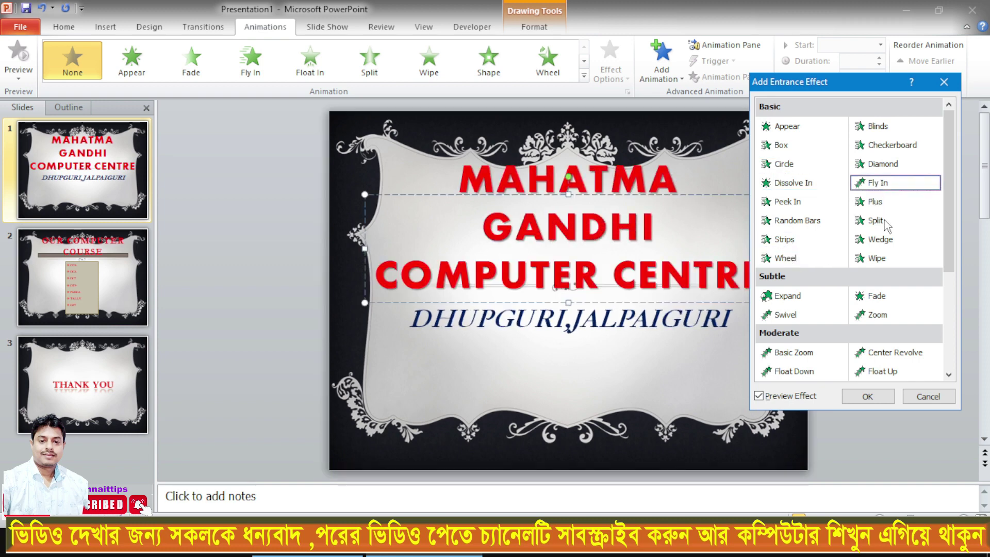
left_click(880, 240)
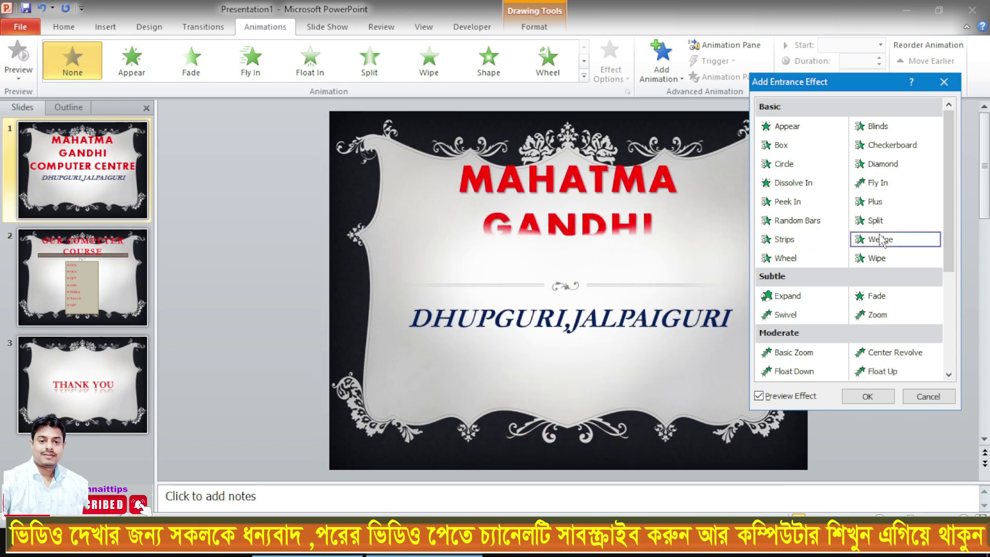
- Preview the Boomerang and Credits effects on slide 1's title and add the Drop entrance effect to it
scroll(881, 243, "down", 3)
left_click(878, 277)
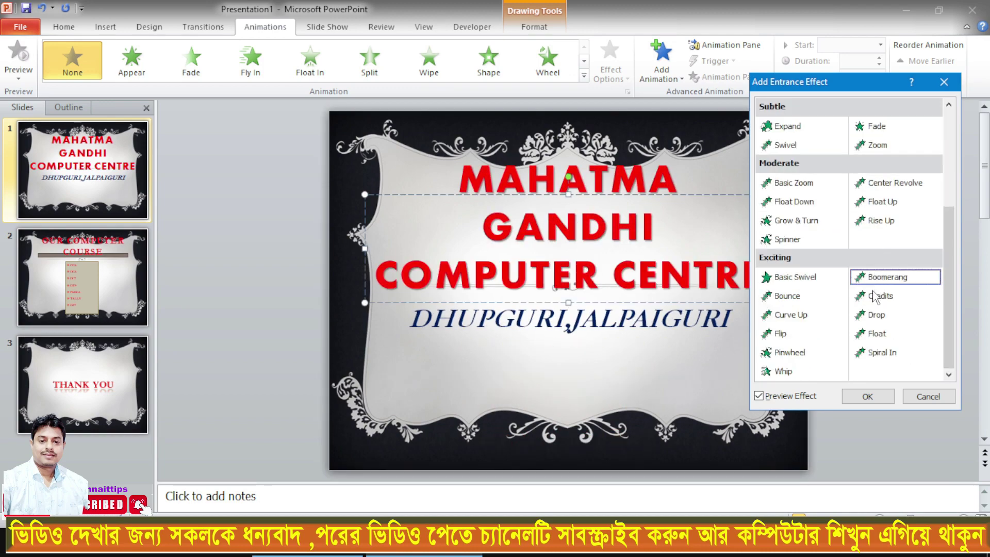
left_click(875, 296)
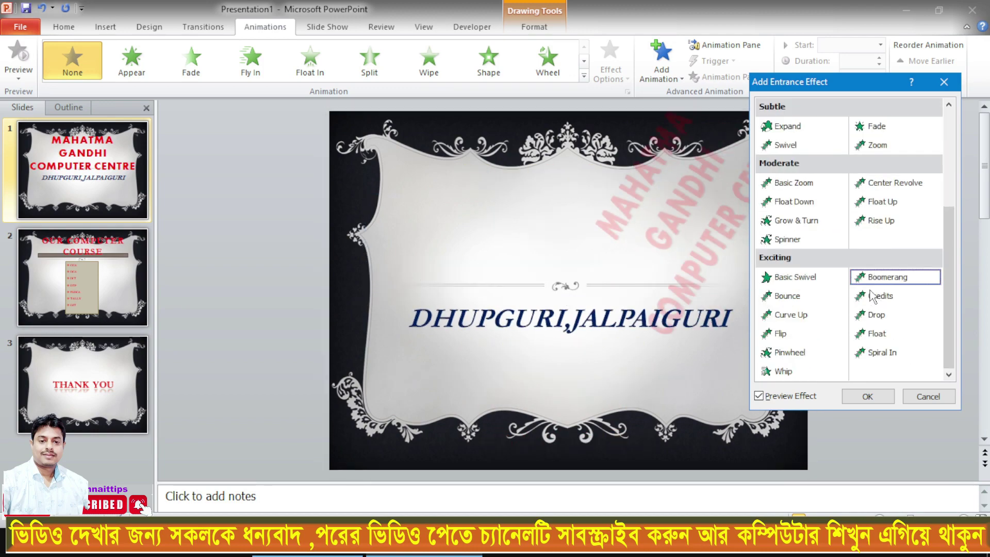
left_click(877, 316)
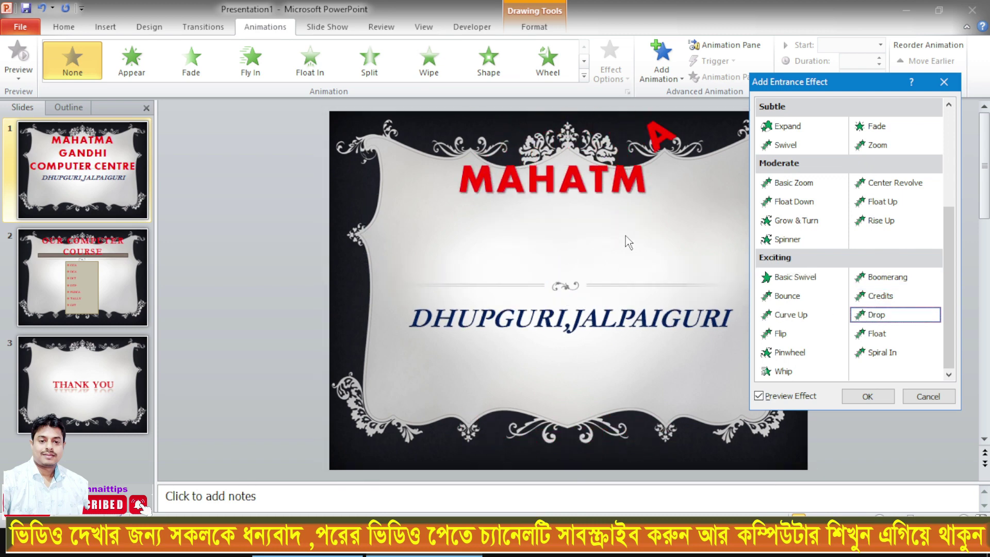
left_click(867, 397)
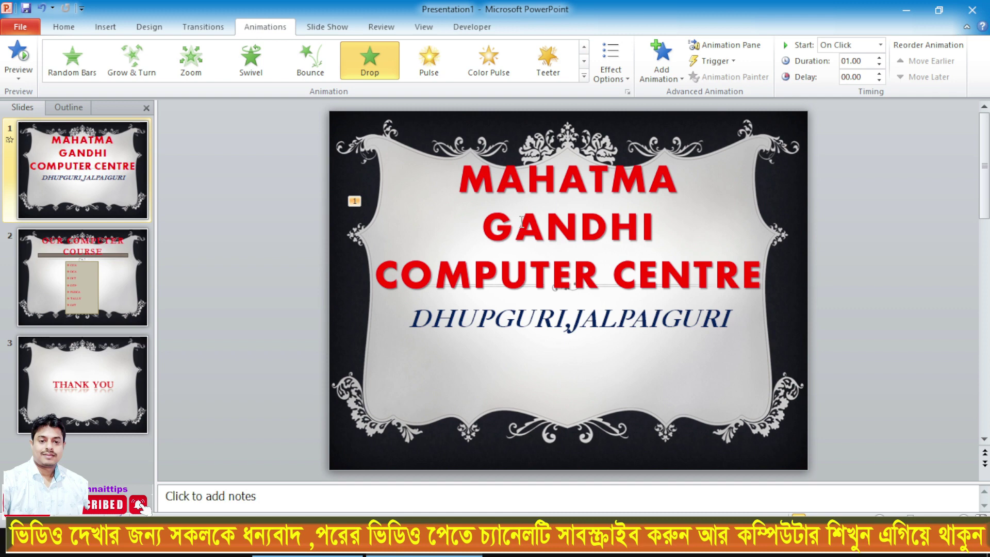
- Add Boomerang as a second entrance effect to slide 1's title
left_click(664, 73)
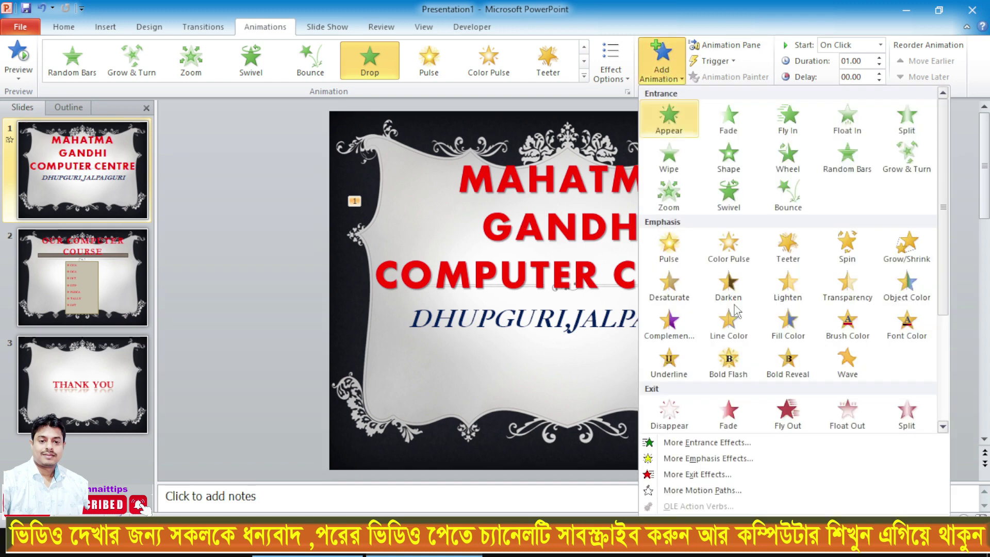
left_click(720, 442)
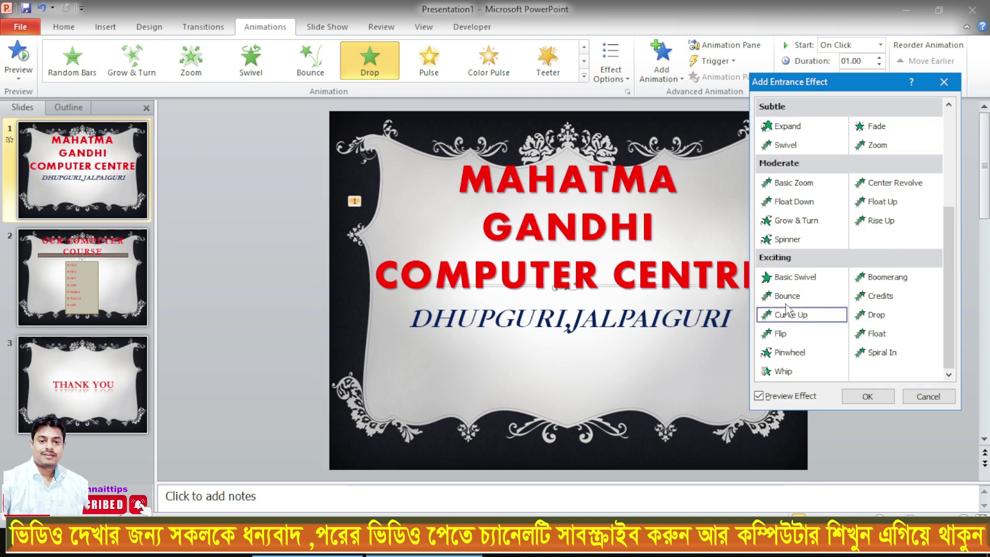
left_click(881, 296)
left_click(882, 278)
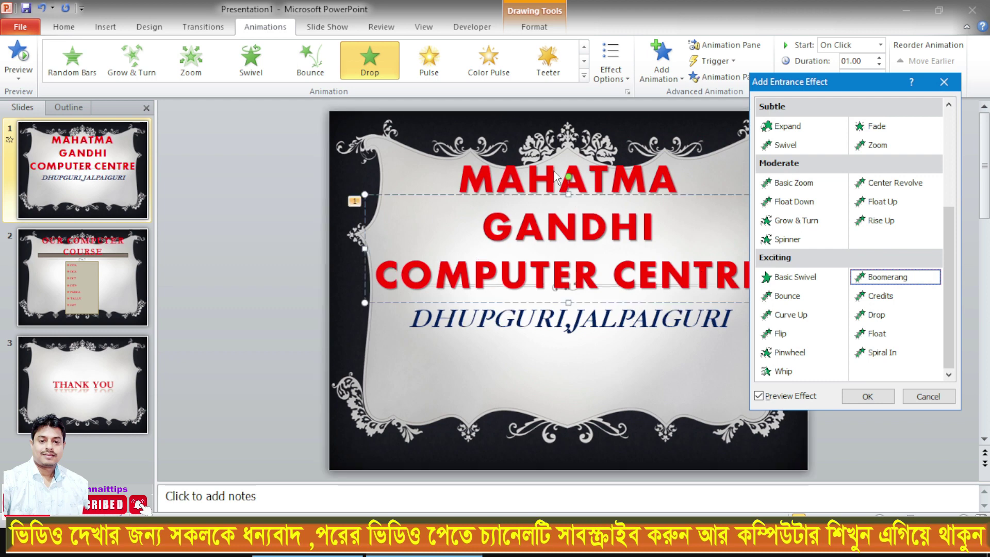
left_click(875, 396)
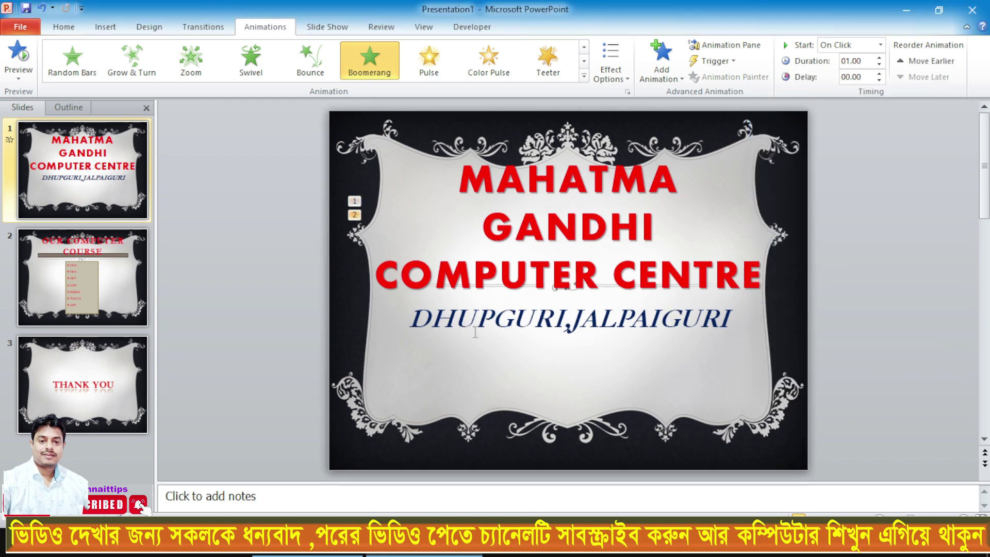
- Add the Flip entrance effect to the DHUPGURI,JALPAIGURI subtitle on slide 1 after previewing Bounce
left_click(512, 323)
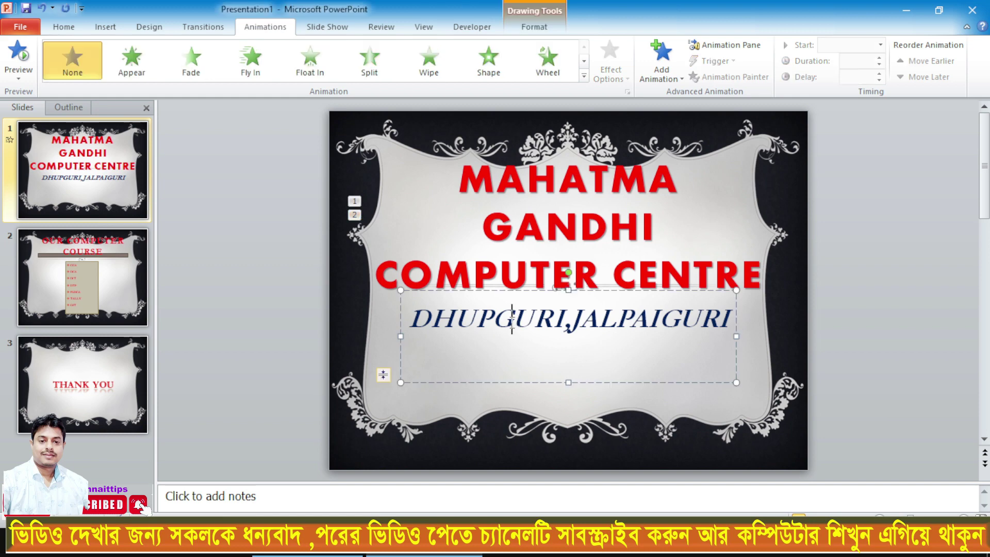
left_click(661, 77)
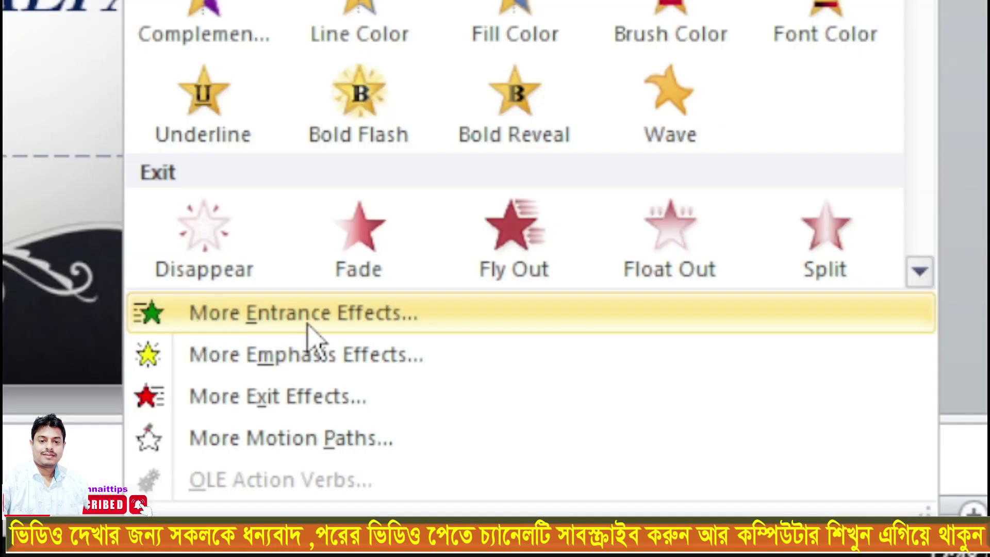
left_click(309, 323)
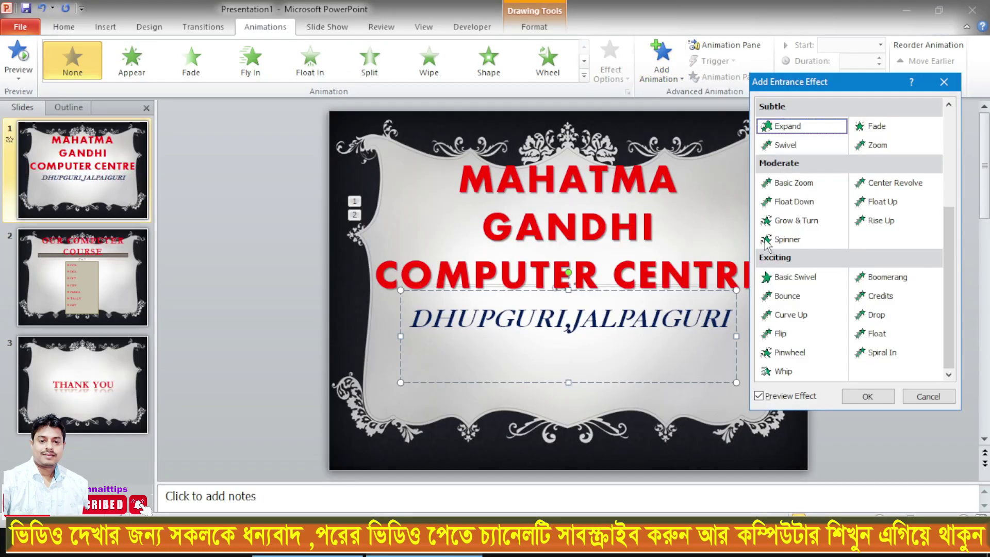
left_click(797, 302)
left_click(785, 333)
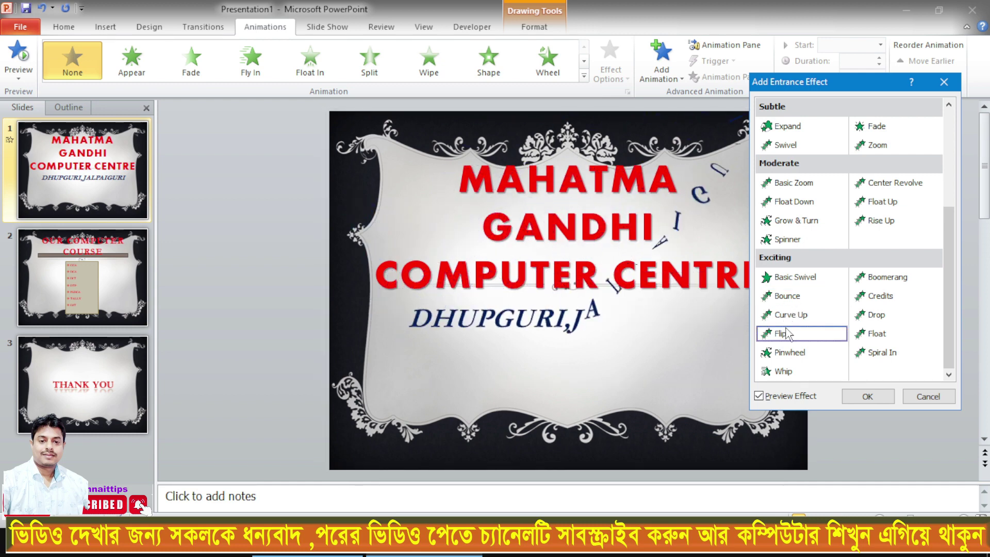
left_click(877, 397)
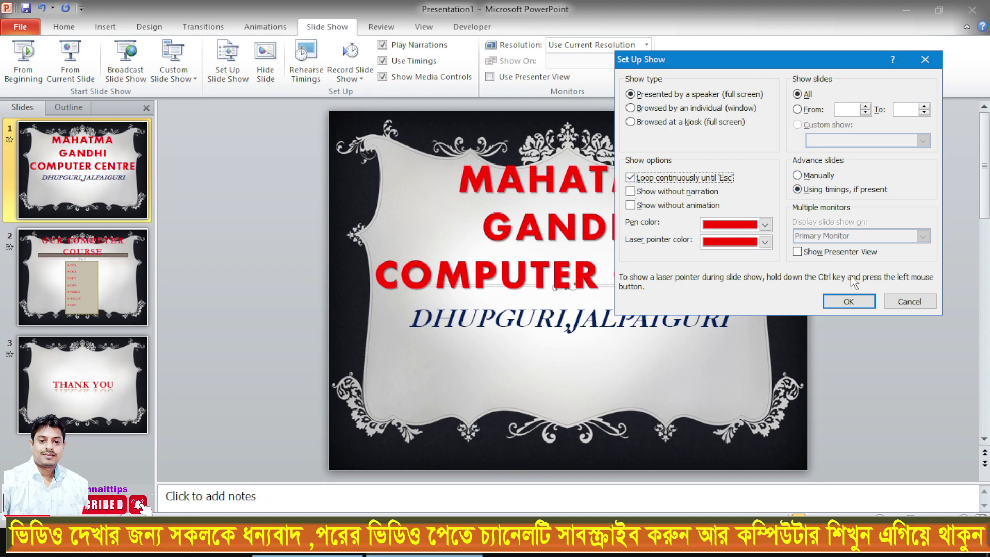
- Apply the show setup with continuous looping until Esc and run the slide show from the first slide
left_click(849, 301)
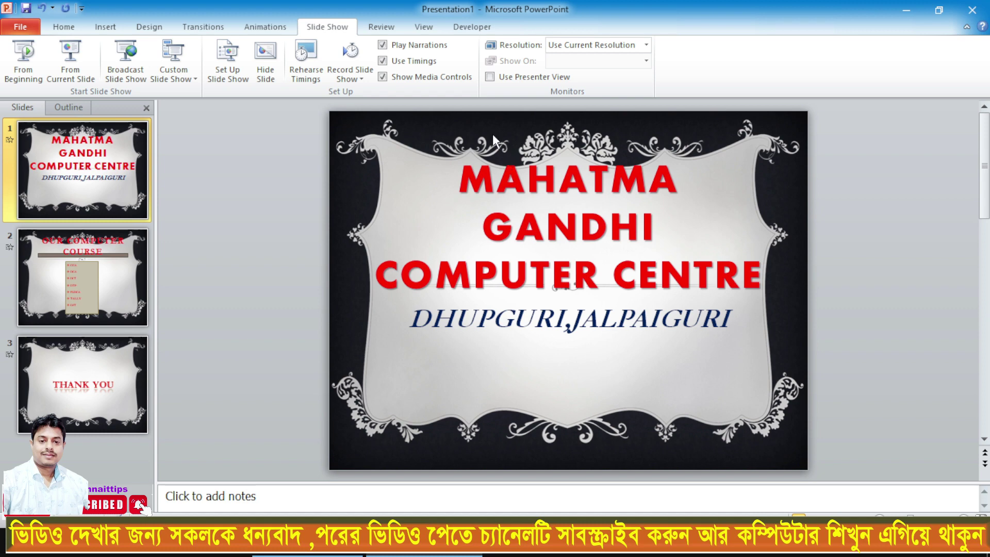
key("F5")
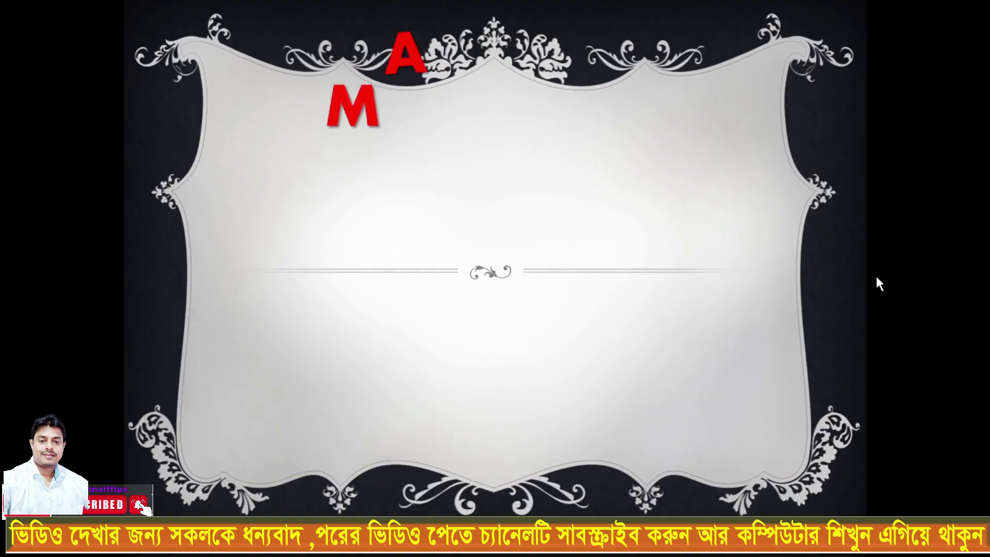